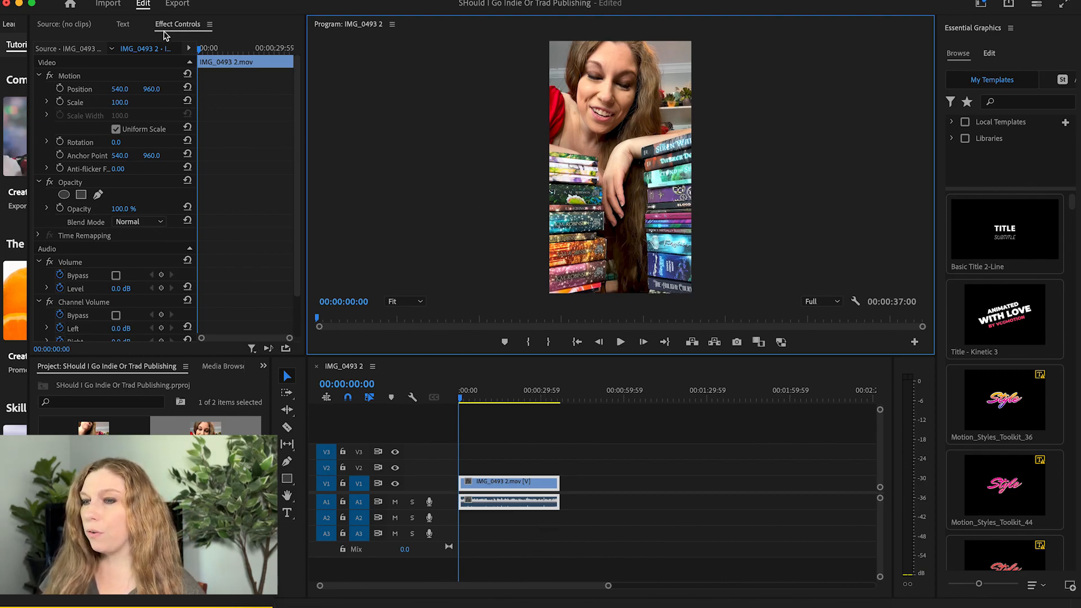
# Step: Start creating captions from the transcript and show the captioning preferences for format, length and lines
pyautogui.click(123, 24)
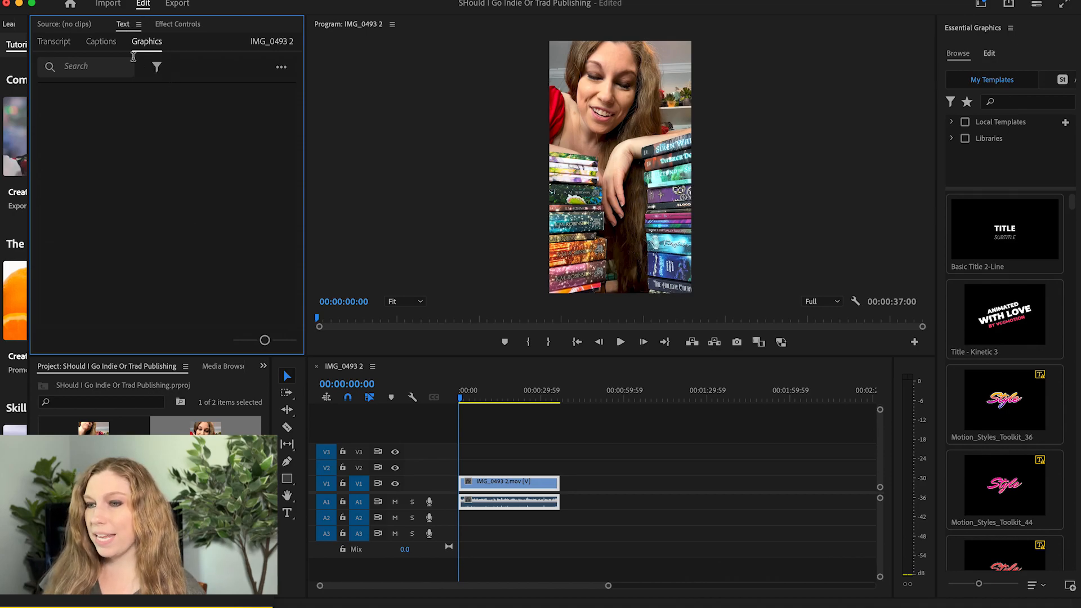
pyautogui.click(102, 43)
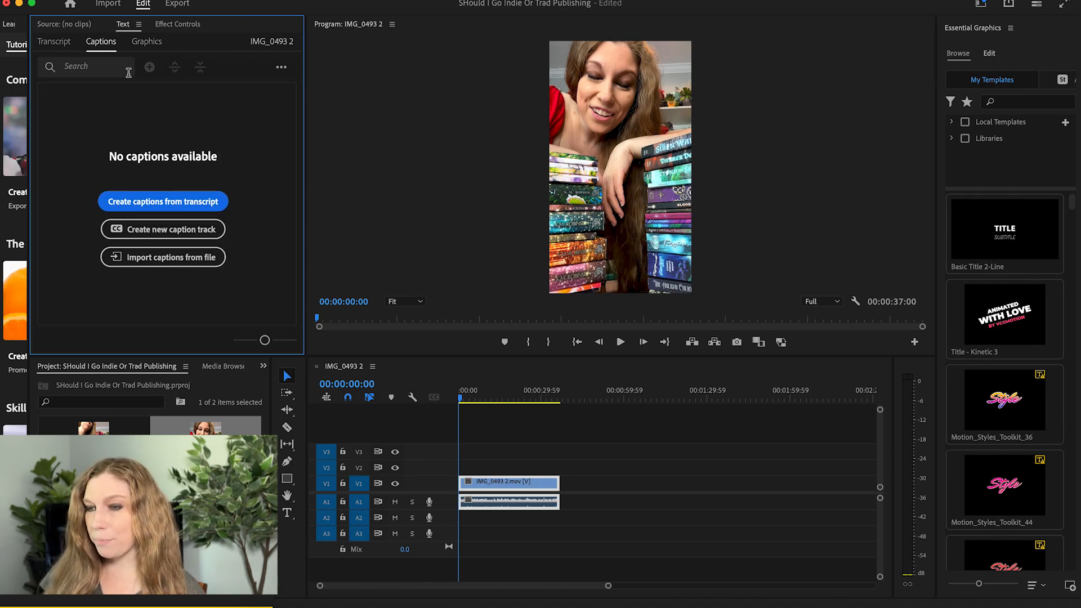
pyautogui.click(183, 203)
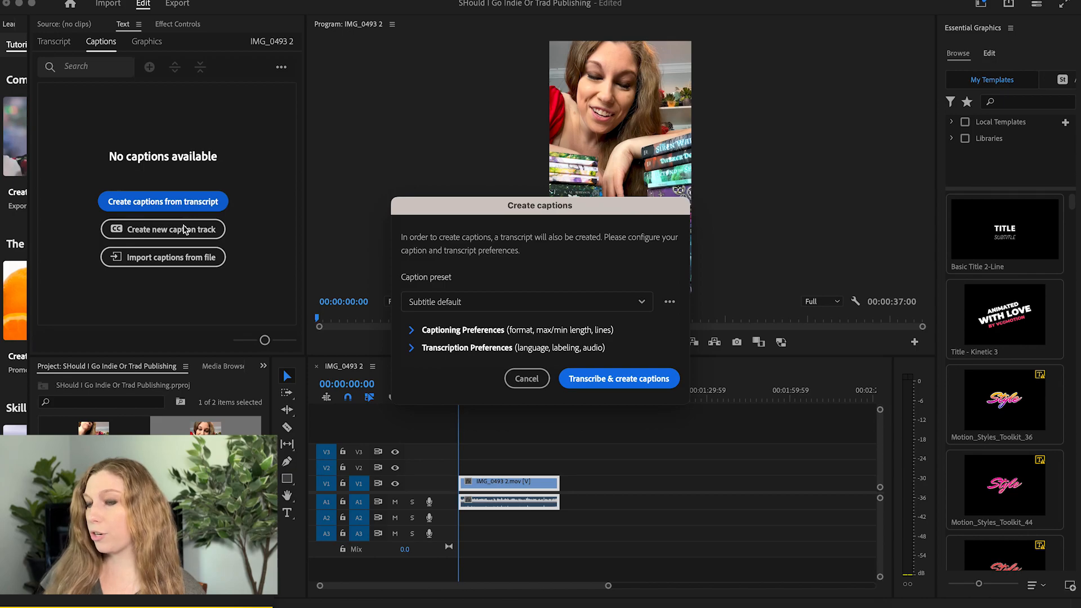
pyautogui.moveTo(488, 211); pyautogui.dragTo(485, 103)
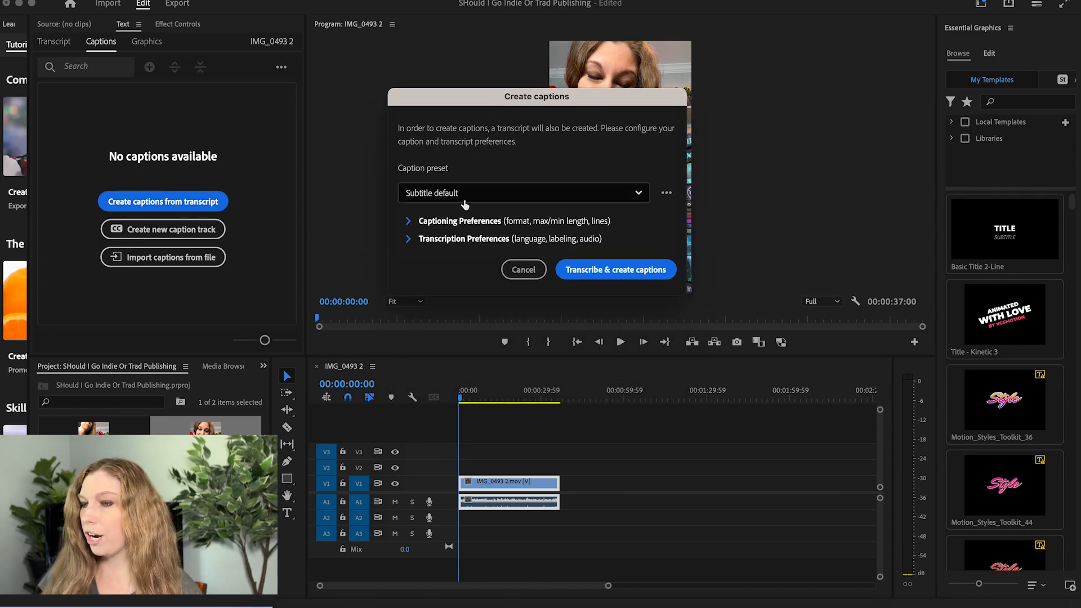
pyautogui.click(409, 222)
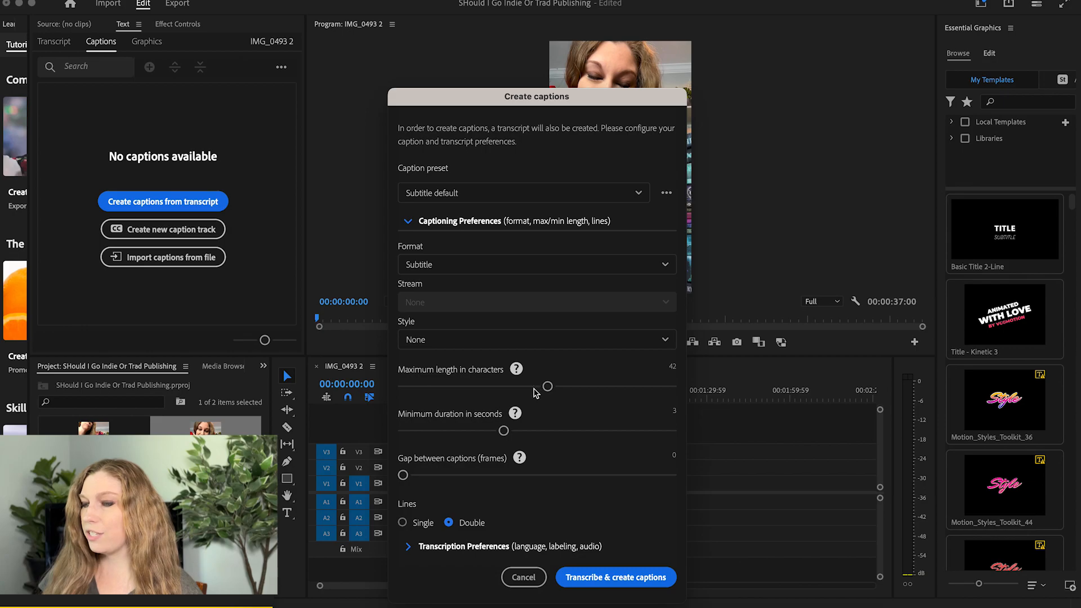
# Step: Generate the captions as single lines with a maximum length of 19 characters and a minimum duration of 1.5 seconds
pyautogui.moveTo(548, 386); pyautogui.dragTo(429, 394)
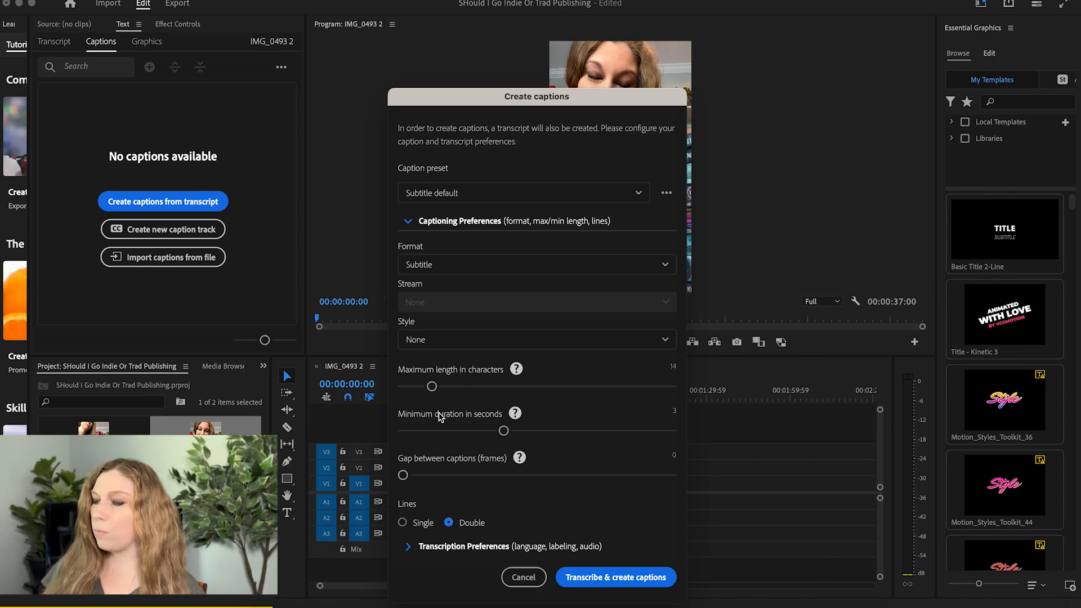
pyautogui.moveTo(432, 386); pyautogui.dragTo(462, 394)
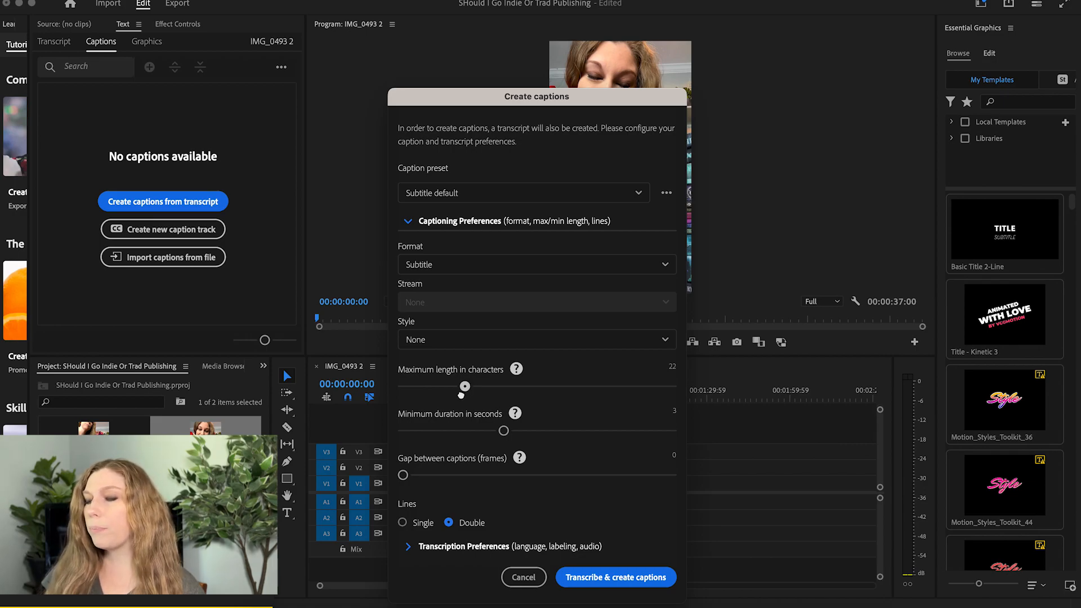
pyautogui.moveTo(461, 394); pyautogui.dragTo(452, 393)
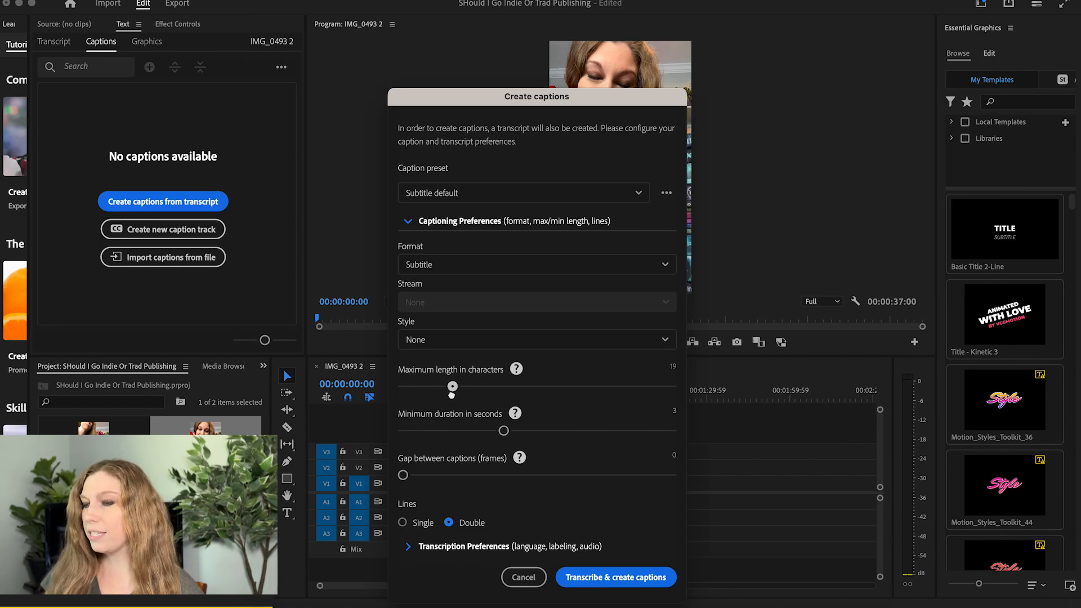
pyautogui.moveTo(503, 432); pyautogui.dragTo(425, 432)
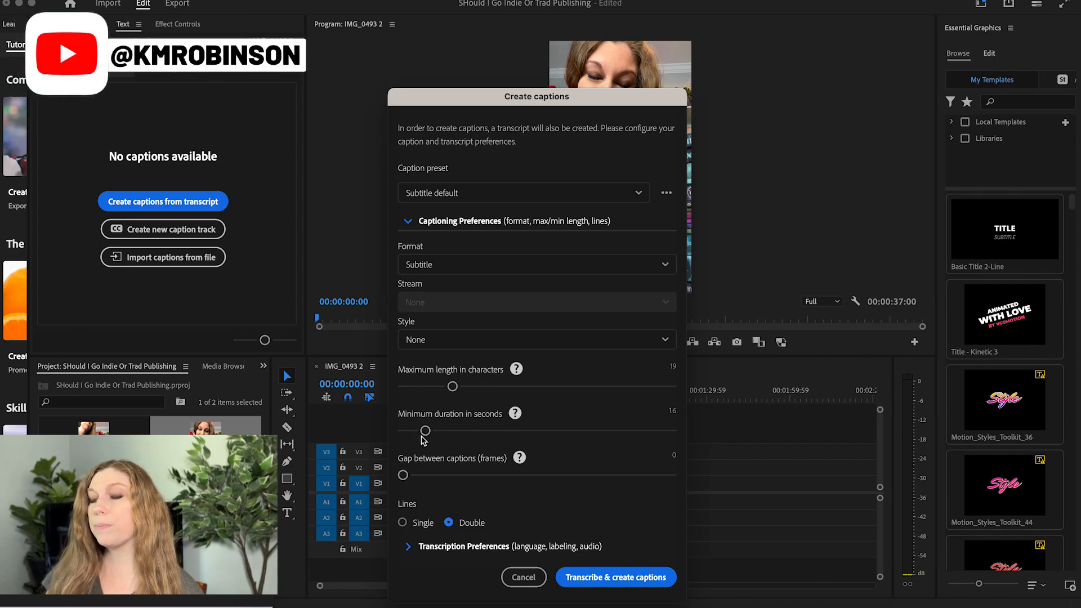
pyautogui.moveTo(423, 433)
pyautogui.mouseDown()
pyautogui.moveTo(400, 434)
pyautogui.moveTo(412, 437)
pyautogui.mouseUp()
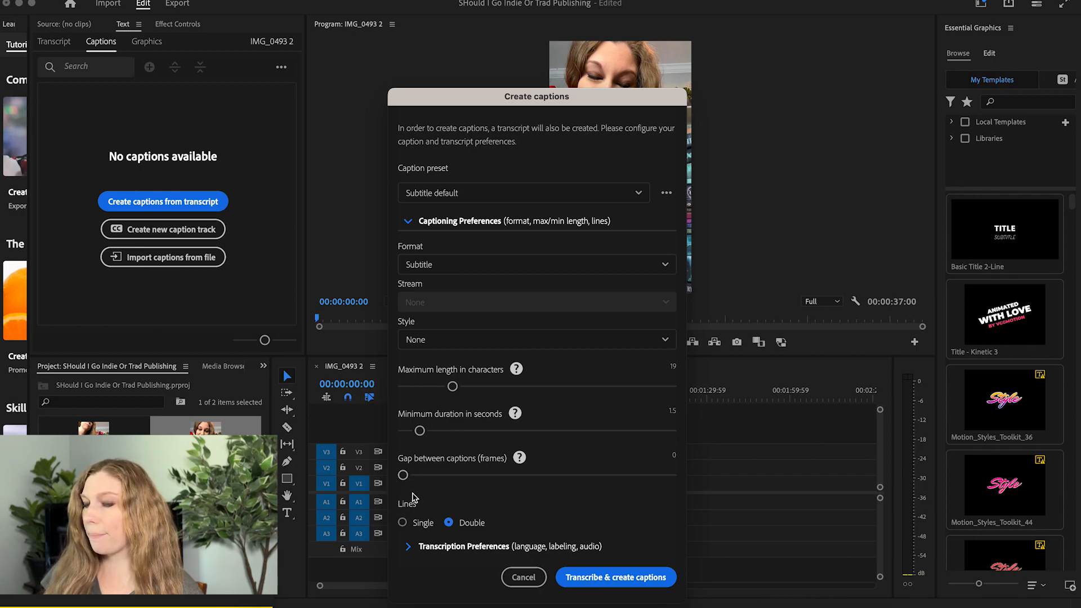
pyautogui.click(402, 523)
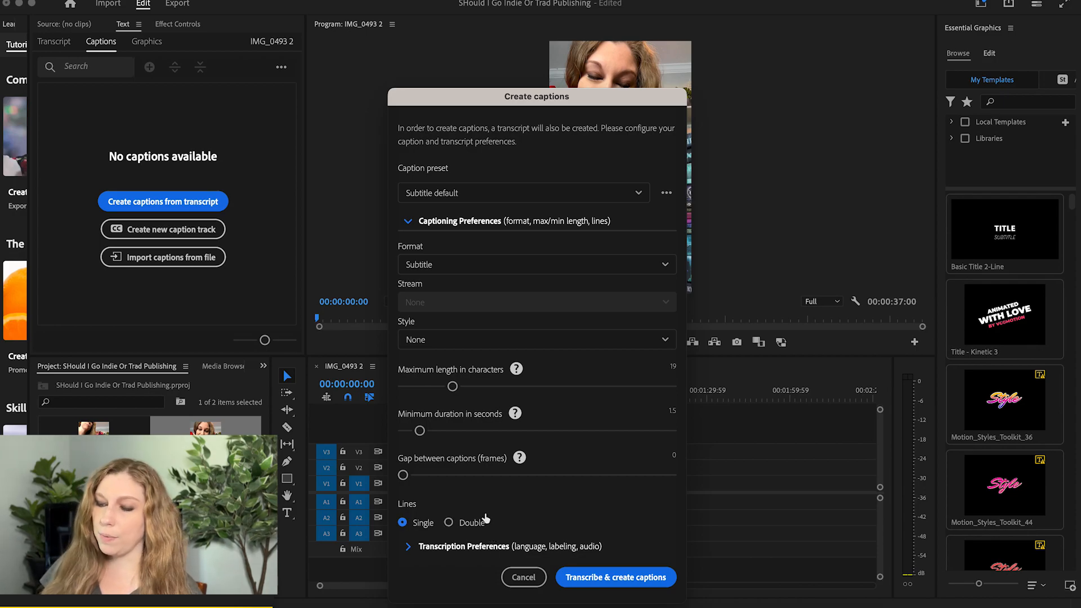
pyautogui.click(624, 579)
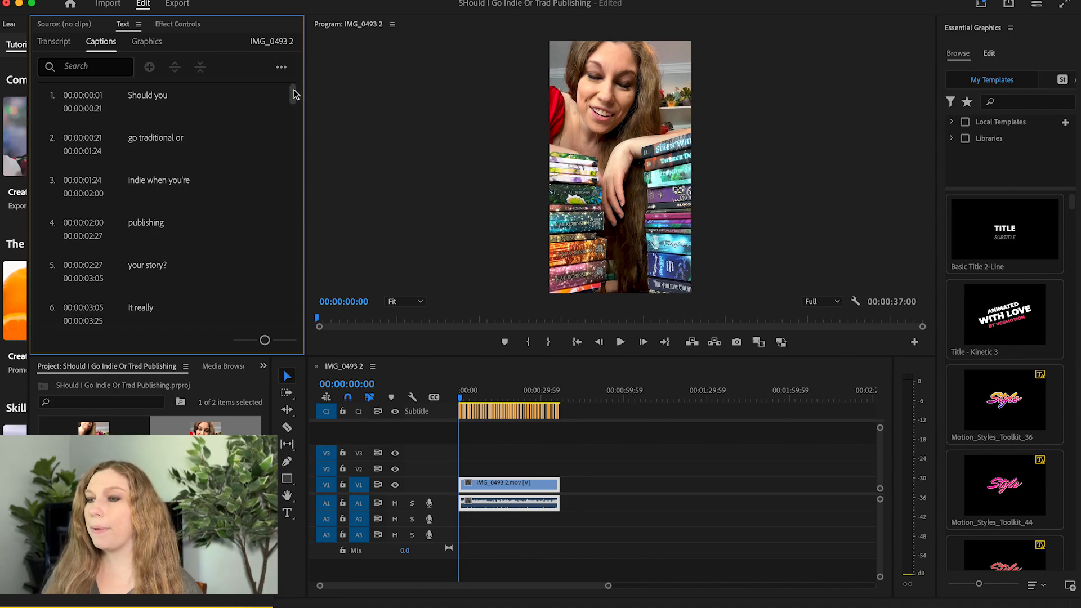
# Step: Set the font of all captions on the subtitle track to Barlow Black and place them in the center zone
pyautogui.moveTo(293, 95); pyautogui.dragTo(285, 325)
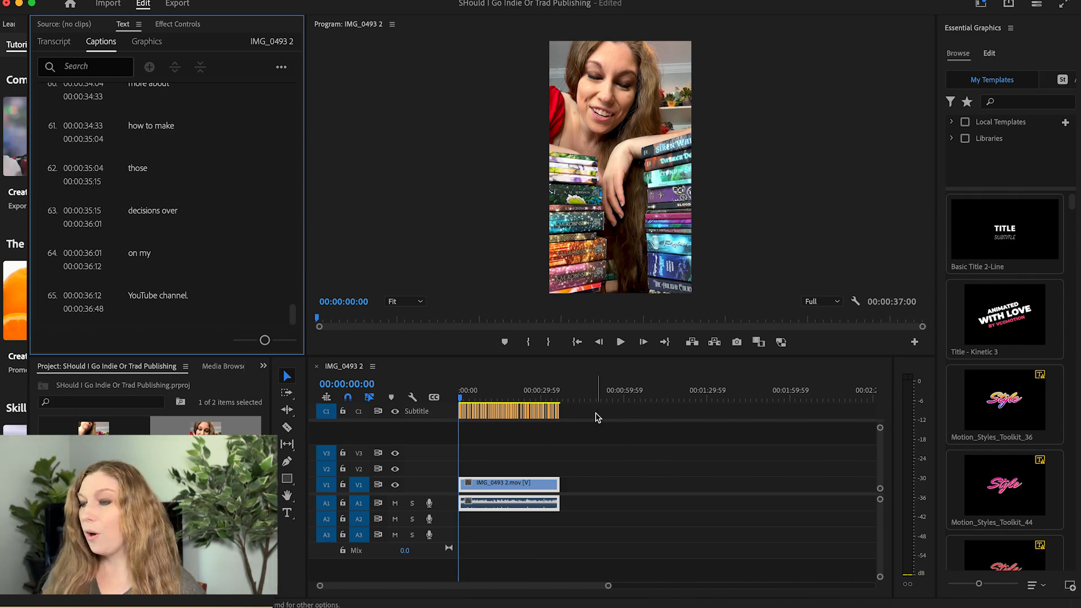
pyautogui.moveTo(594, 408); pyautogui.dragTo(452, 412)
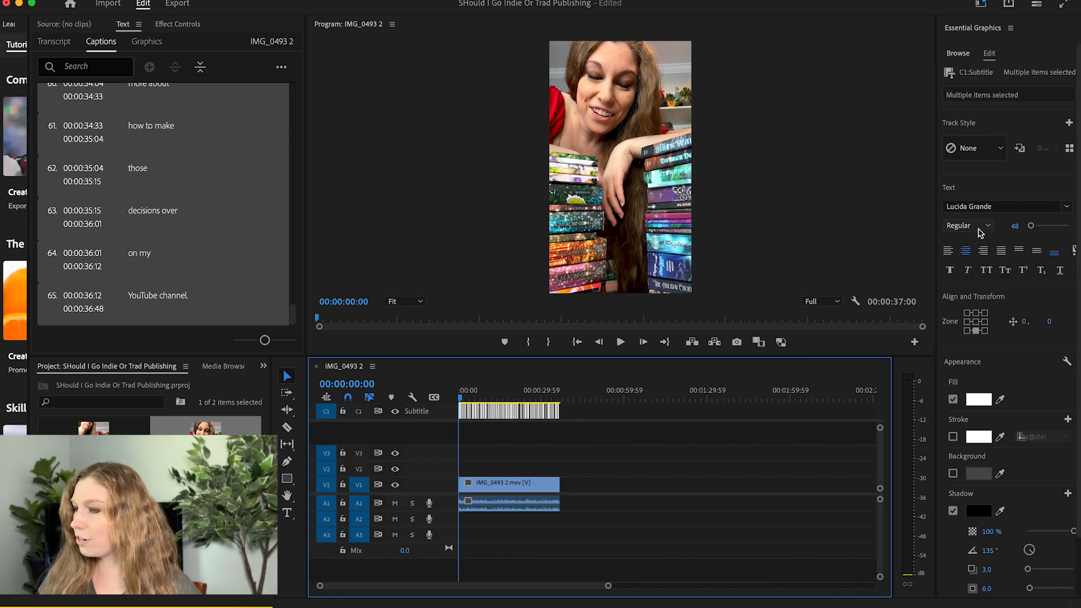
pyautogui.click(1005, 207)
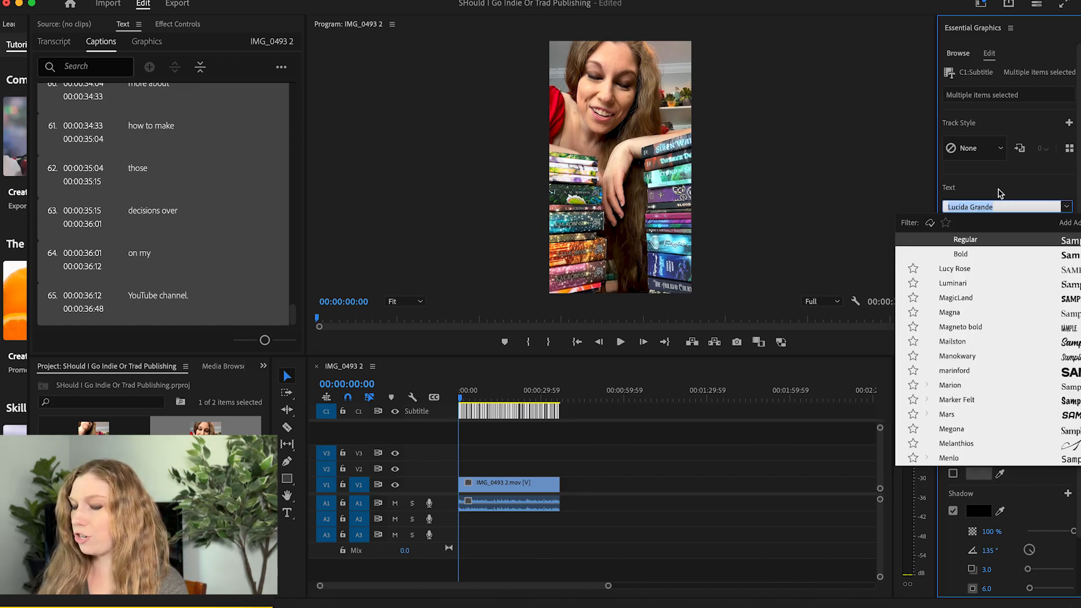
pyautogui.write('bar')
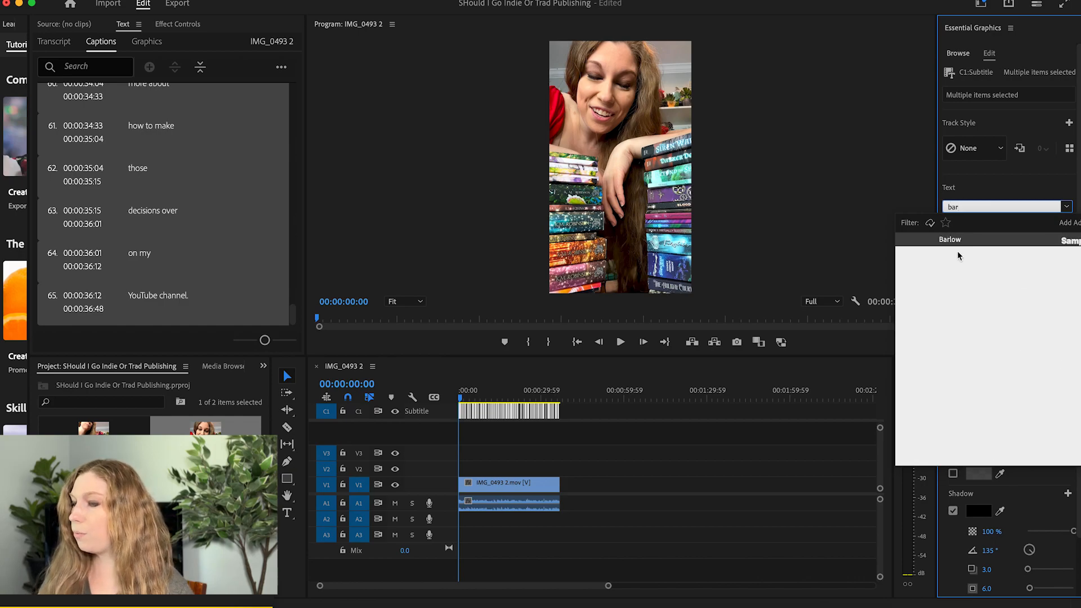
pyautogui.click(972, 241)
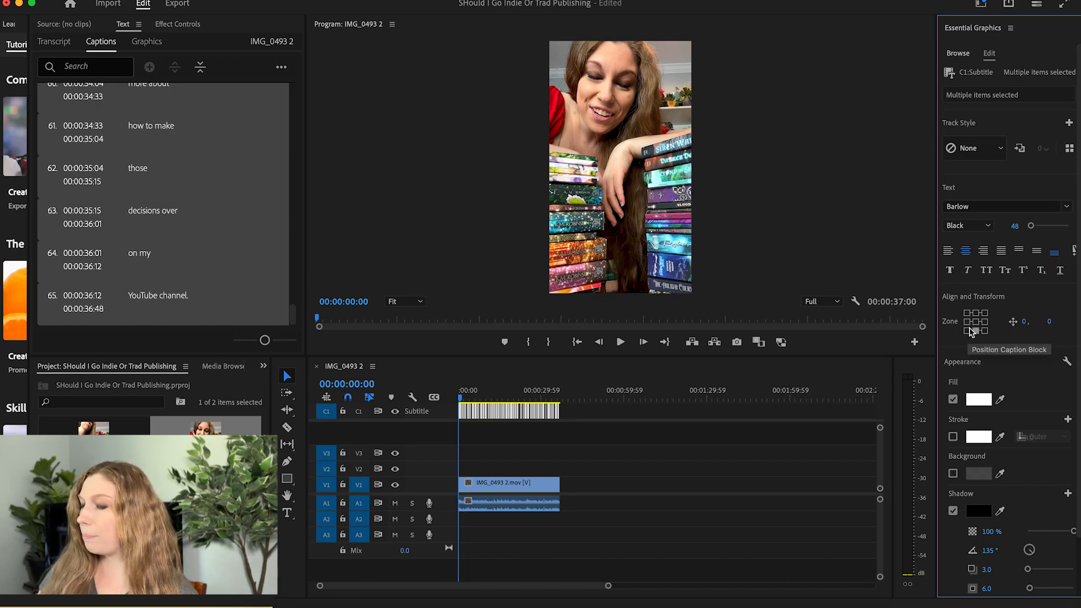
# Step: Preview the "your story?" caption at 00:00:02:59 and move all captions down to a vertical position of 292
pyautogui.click(468, 396)
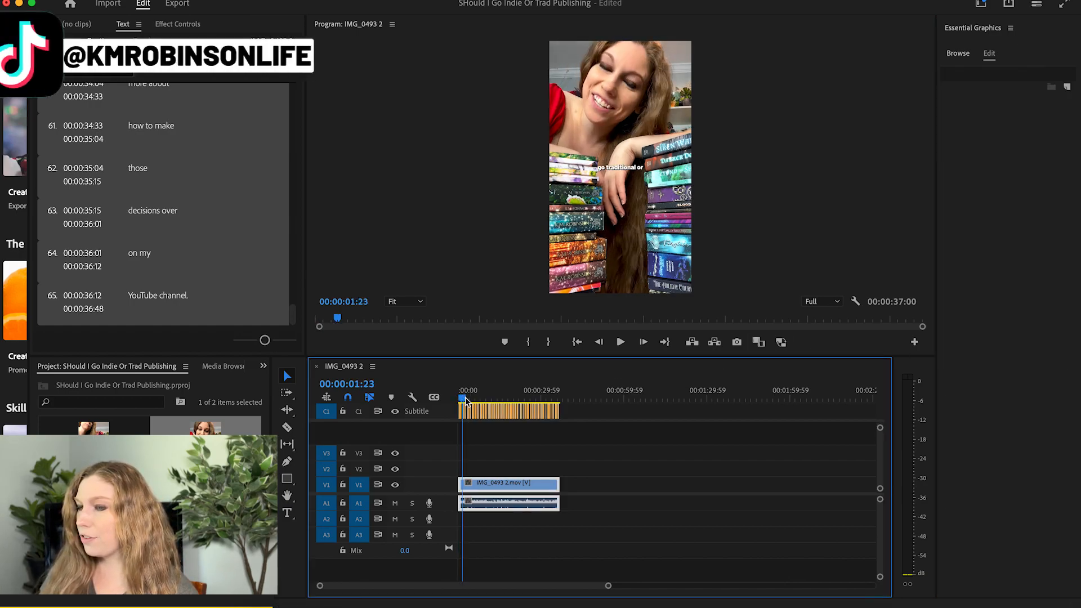
pyautogui.moveTo(468, 397); pyautogui.dragTo(468, 397)
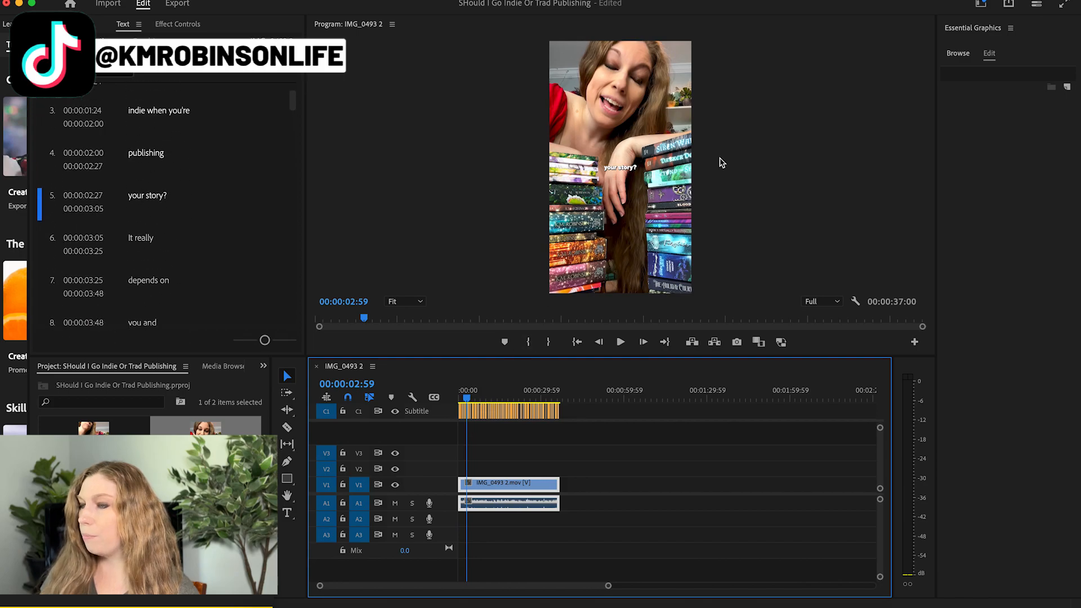
pyautogui.click(997, 62)
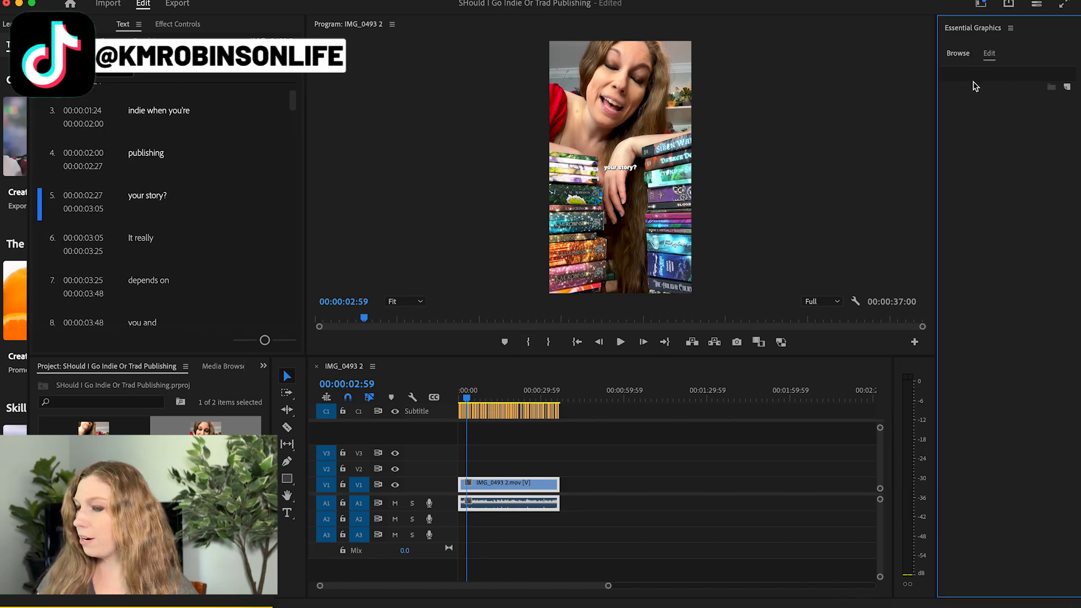
pyautogui.moveTo(590, 413); pyautogui.dragTo(456, 408)
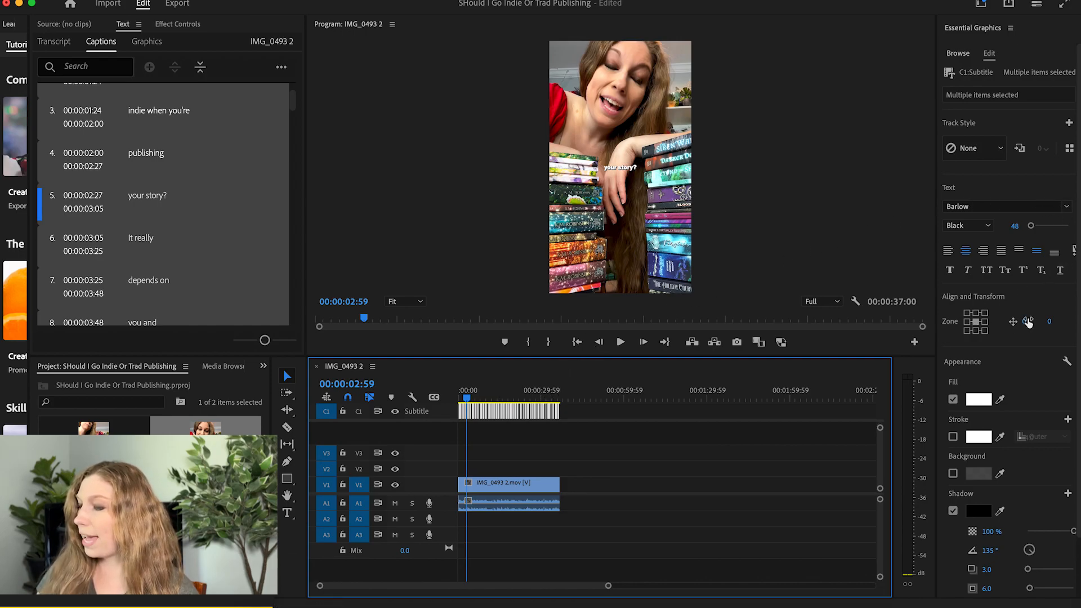
pyautogui.moveTo(1048, 325); pyautogui.dragTo(1077, 320)
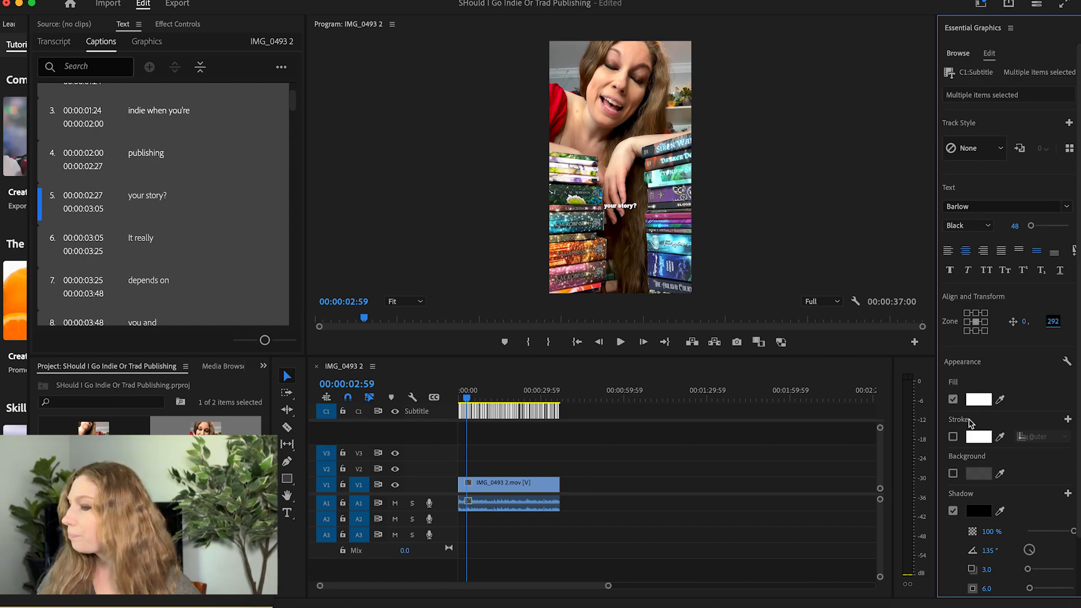
# Step: Add a black (000000) outer stroke to all captions and keep their fill white
pyautogui.click(953, 437)
pyautogui.click(980, 437)
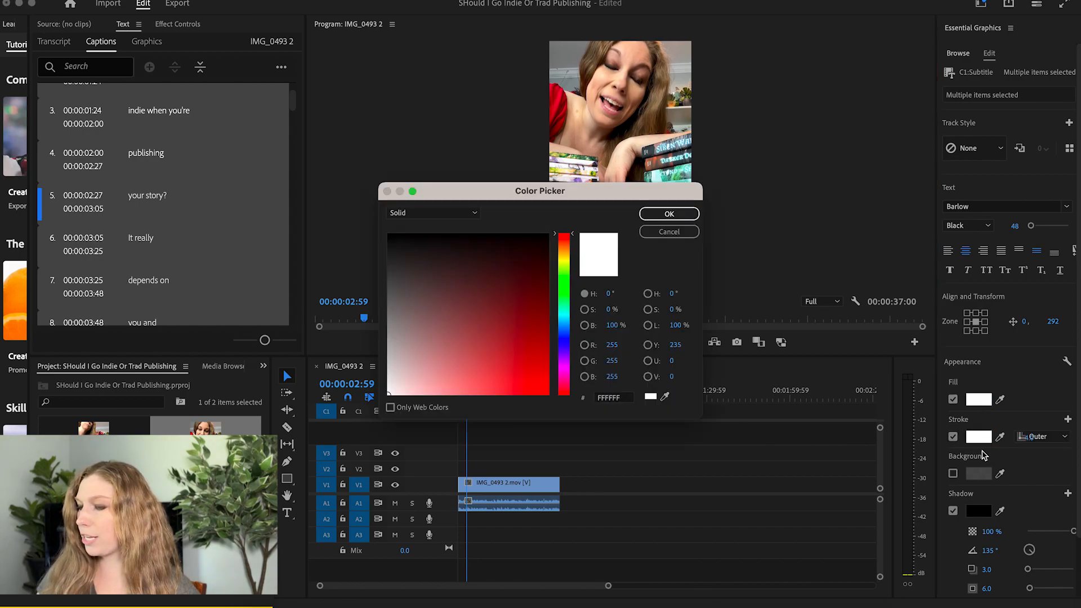
pyautogui.moveTo(529, 238); pyautogui.dragTo(570, 230)
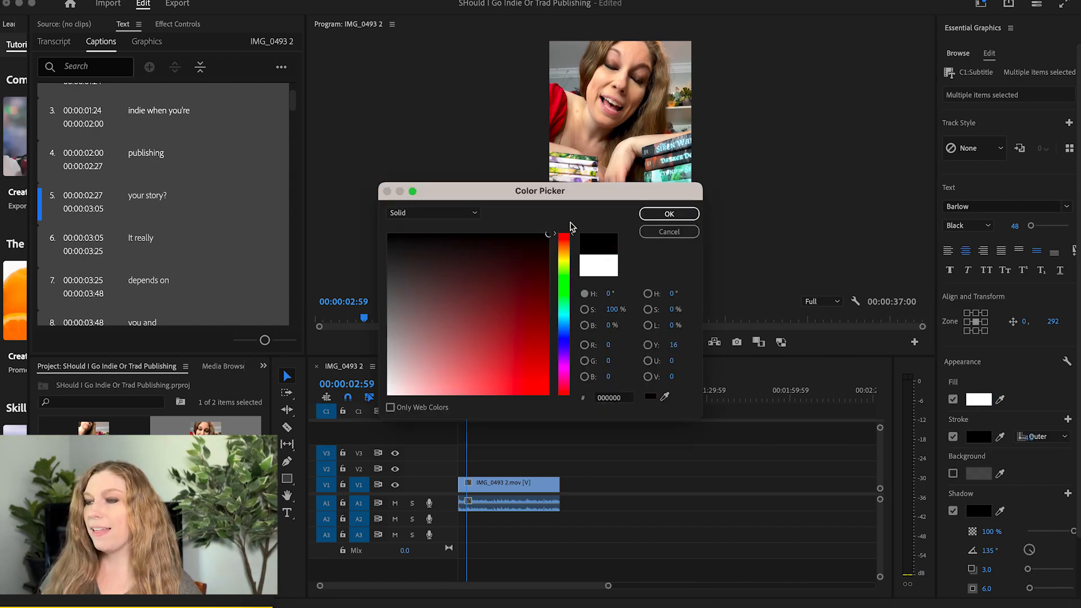
pyautogui.click(669, 214)
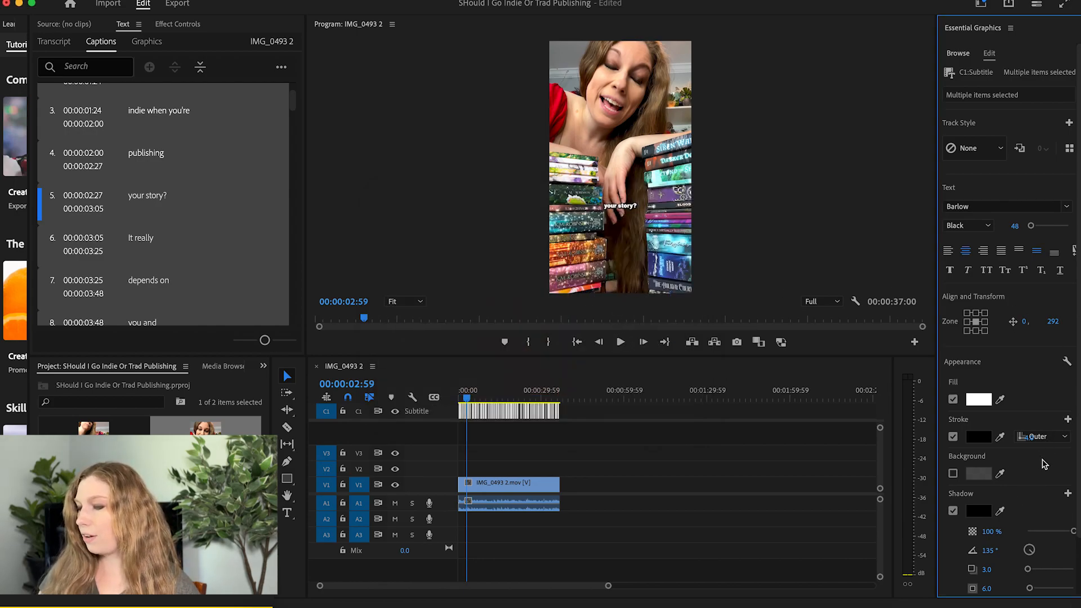
pyautogui.click(978, 399)
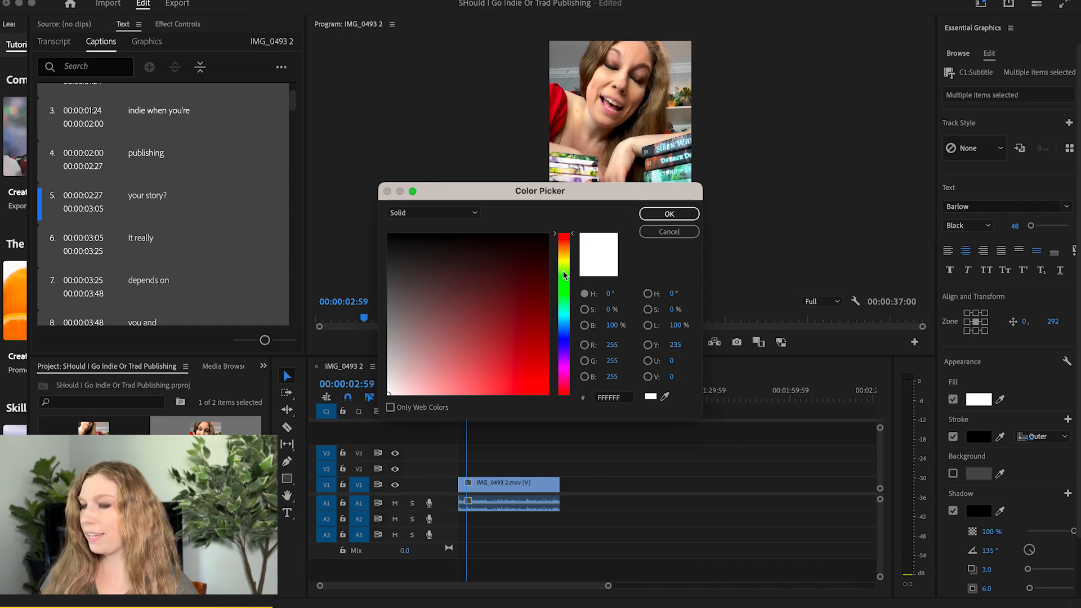
pyautogui.click(669, 231)
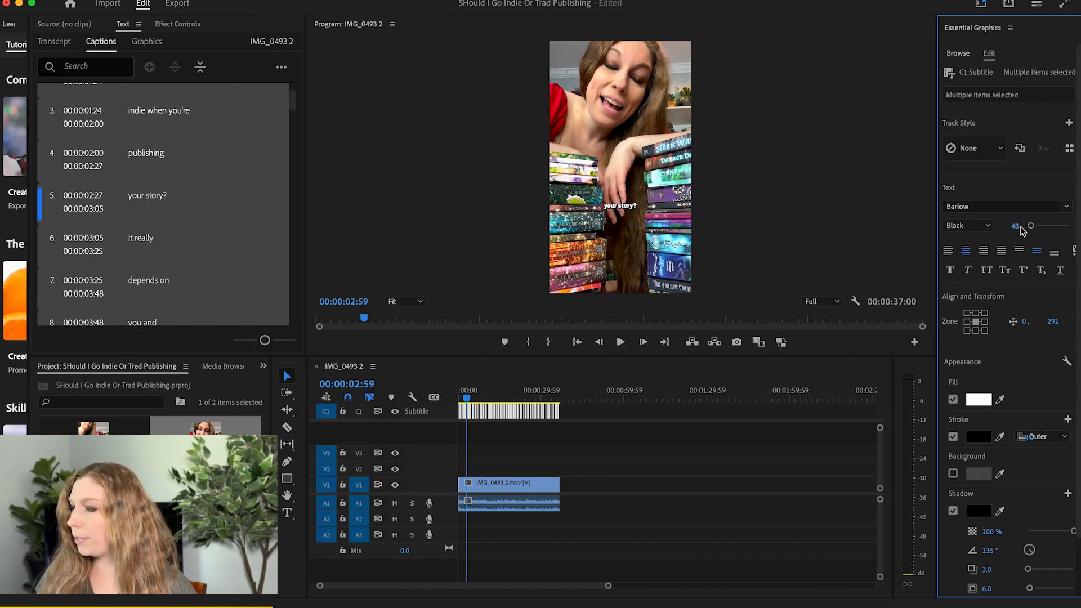
# Step: Set the text size of all captions to 112 and play the opening seconds to check them
pyautogui.moveTo(1033, 230); pyautogui.dragTo(1037, 228)
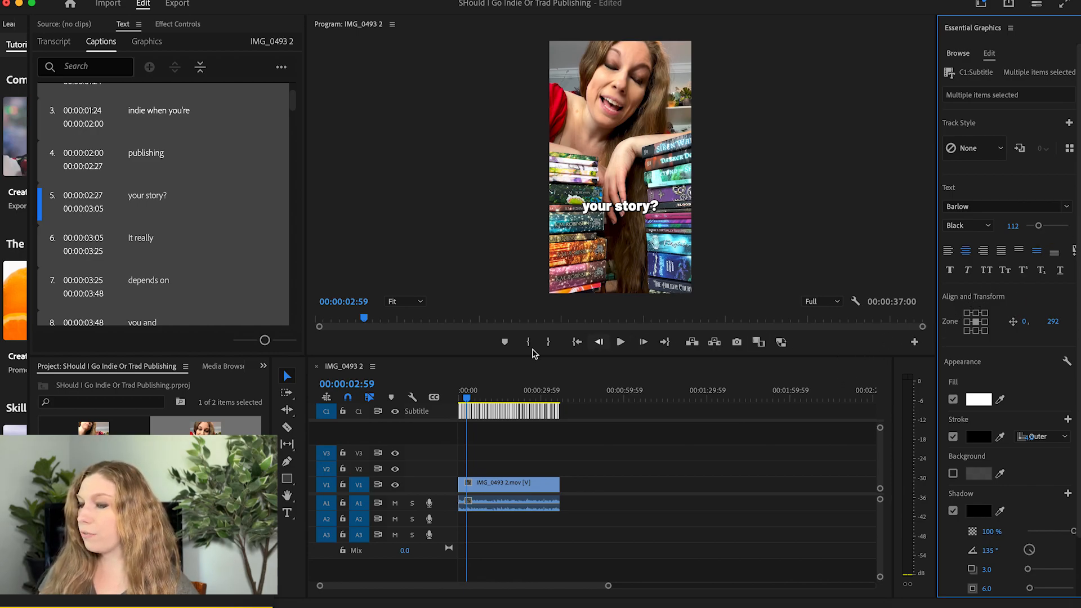
pyautogui.moveTo(467, 398); pyautogui.dragTo(453, 402)
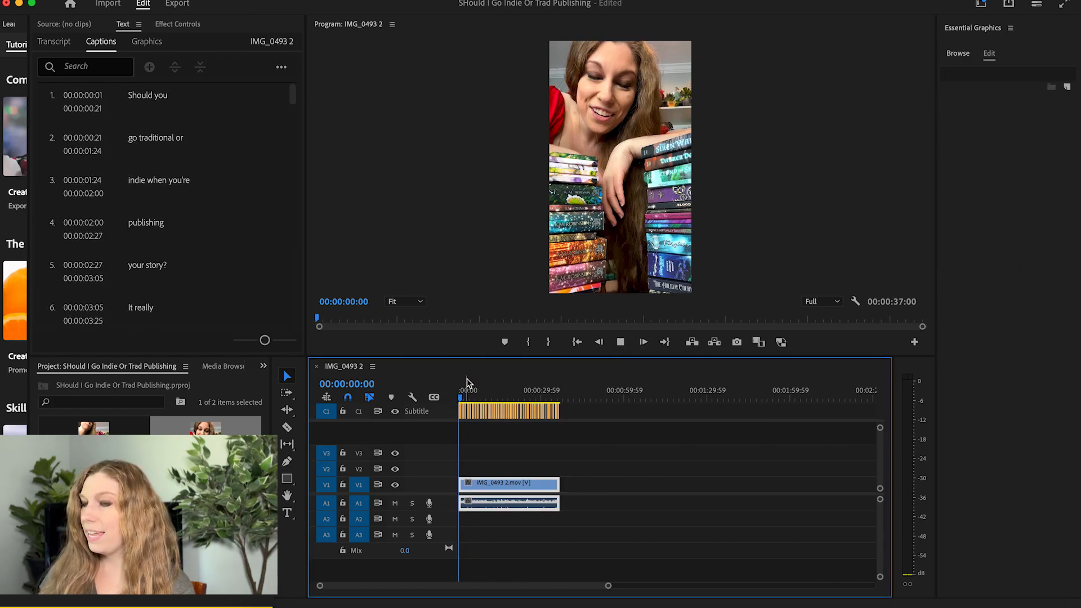
pyautogui.press('space')
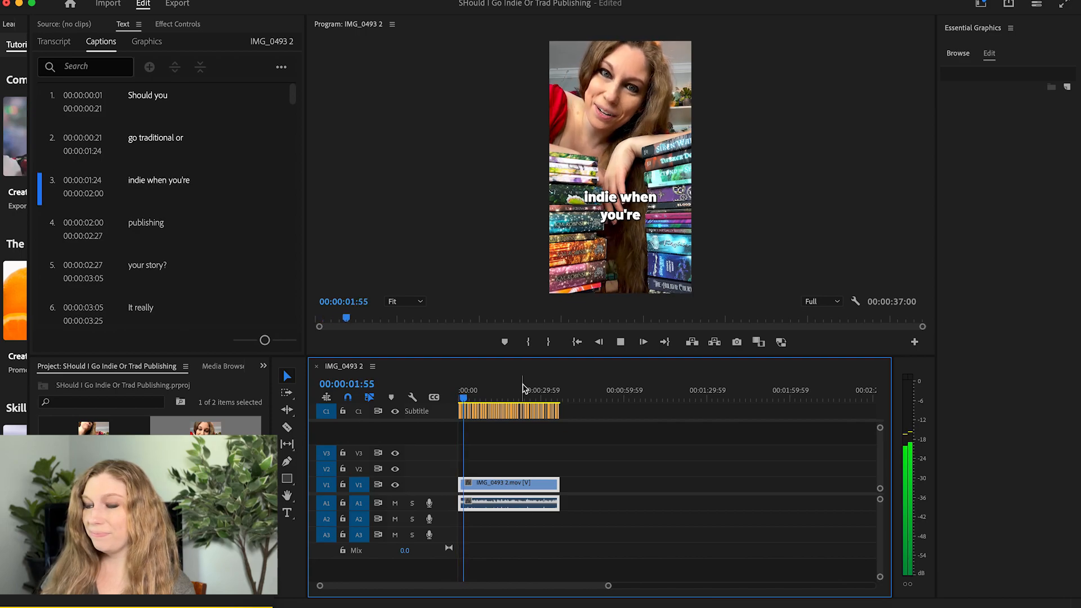
pyautogui.press('space')
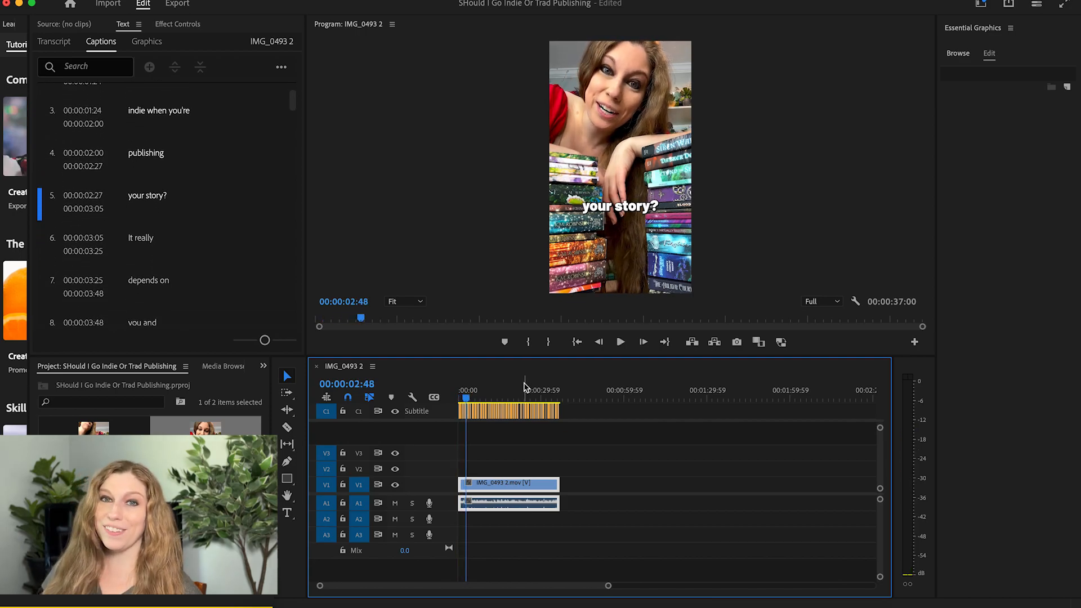
# Step: Reduce the text size of the "your own money." caption near 00:00:23:51 to 101 so it fits on one line
pyautogui.moveTo(466, 397); pyautogui.dragTo(525, 396)
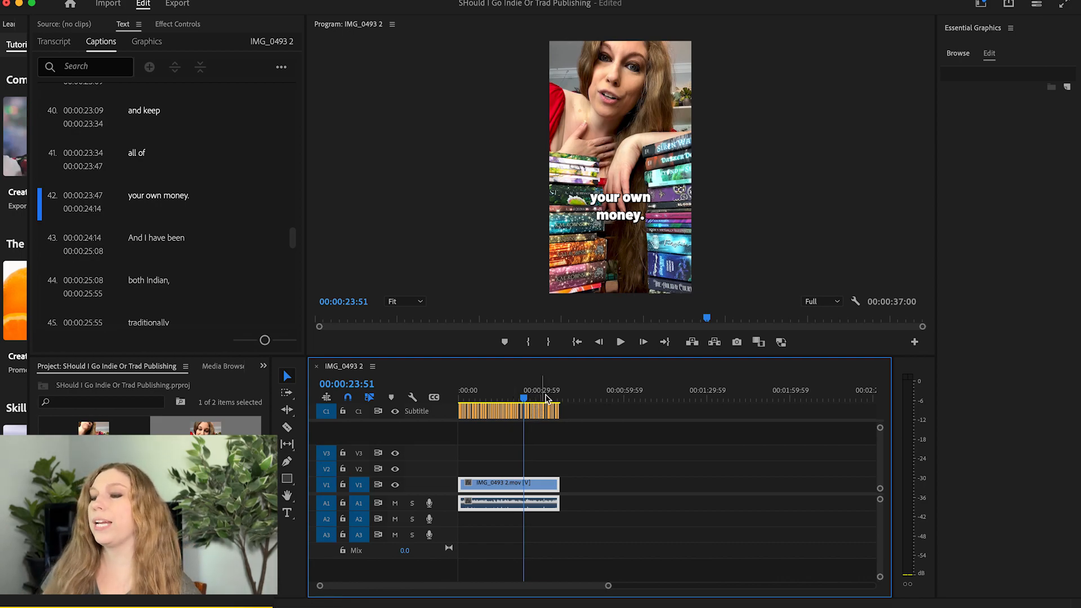
pyautogui.moveTo(609, 585); pyautogui.dragTo(394, 588)
pyautogui.click(688, 410)
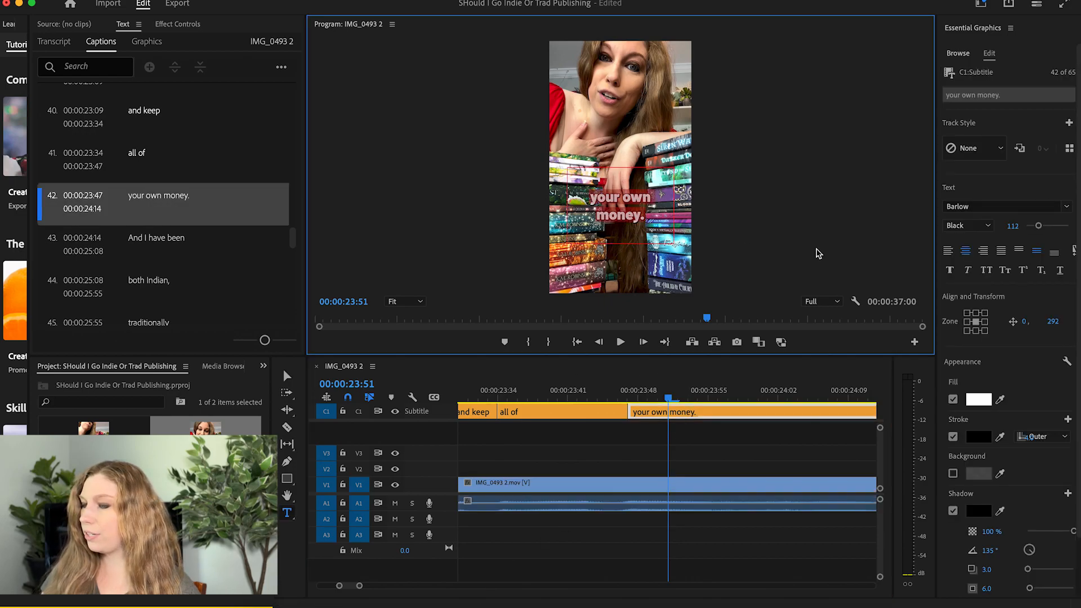
pyautogui.moveTo(1038, 227); pyautogui.dragTo(1037, 228)
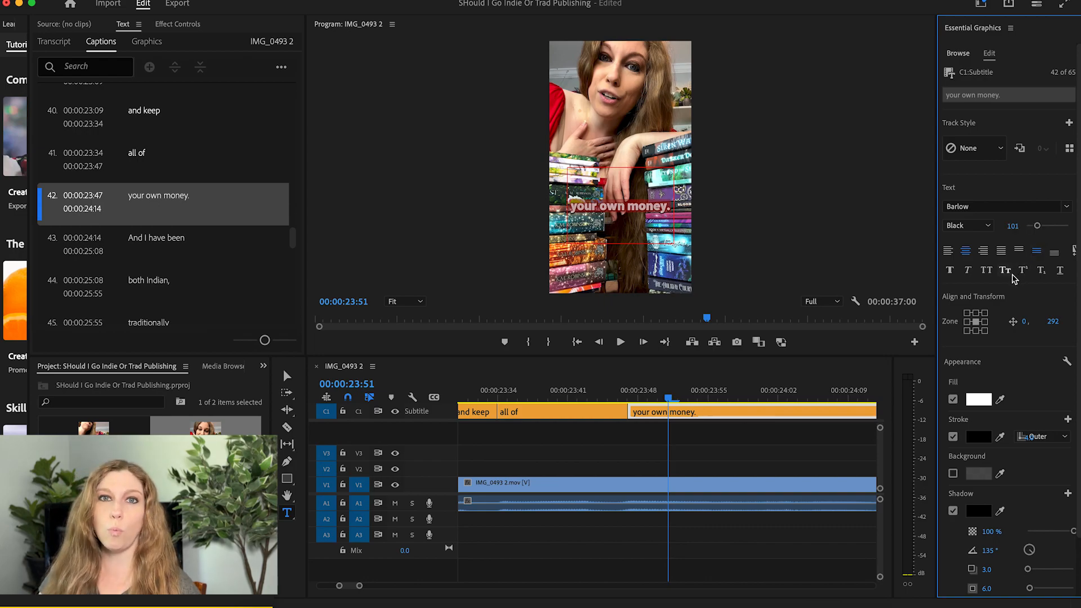